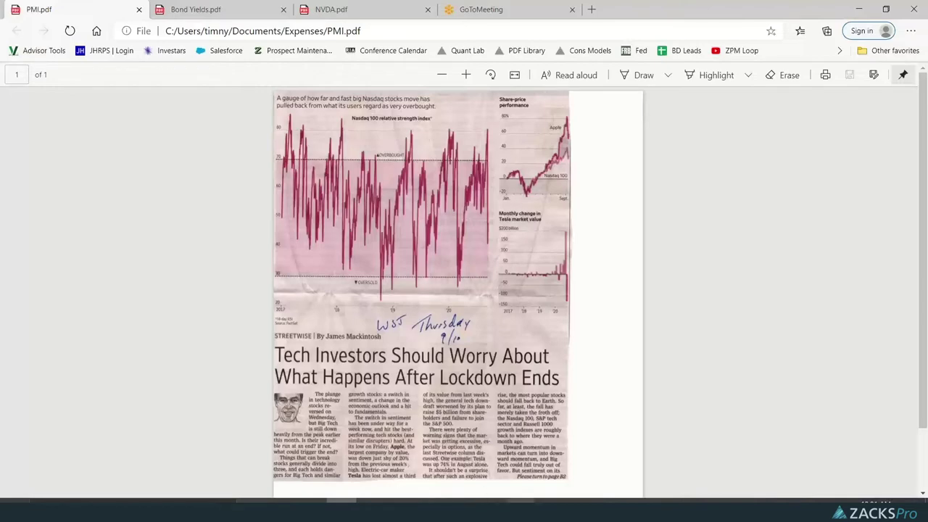
Switch to the SP5 Performance 08_07 workbook in Excel and inspect the Bottom 370 and Top 5 market cap total formulas.
click(519, 507)
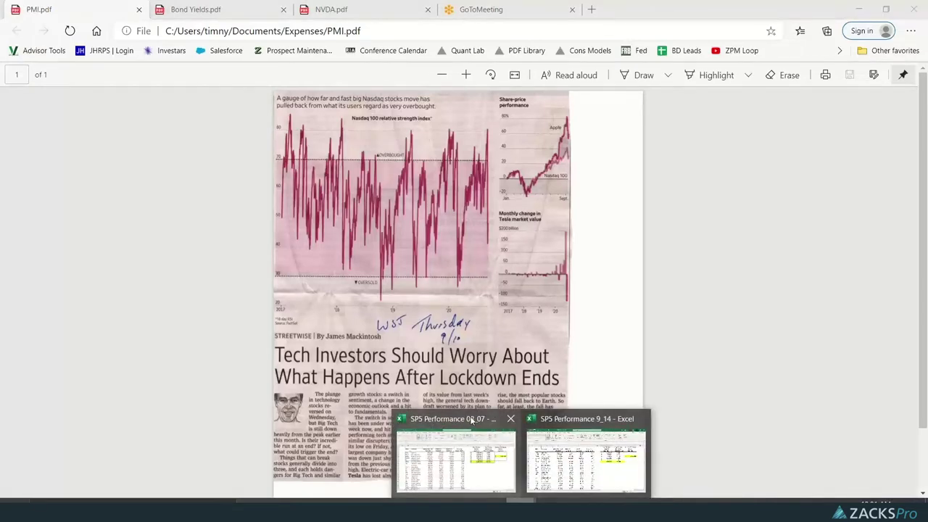
mouse_move(471, 420)
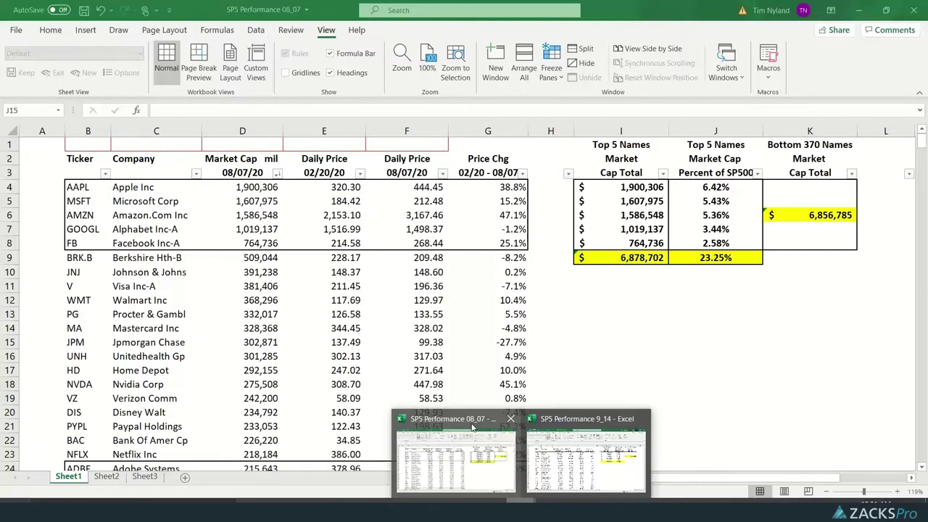
click(472, 427)
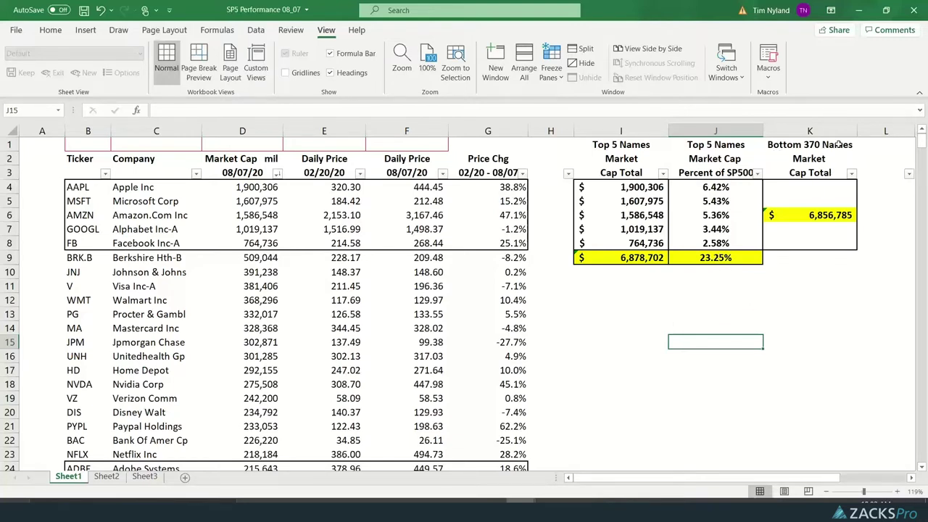
click(833, 216)
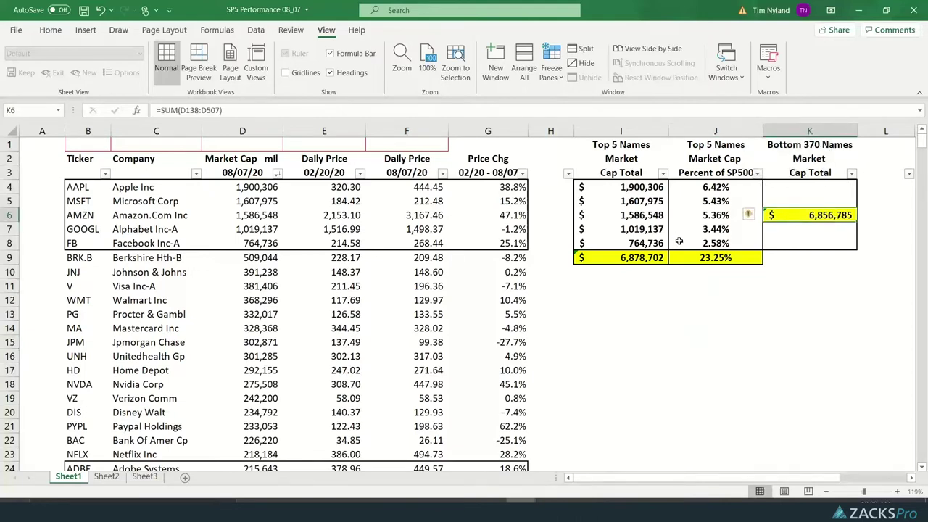
click(640, 260)
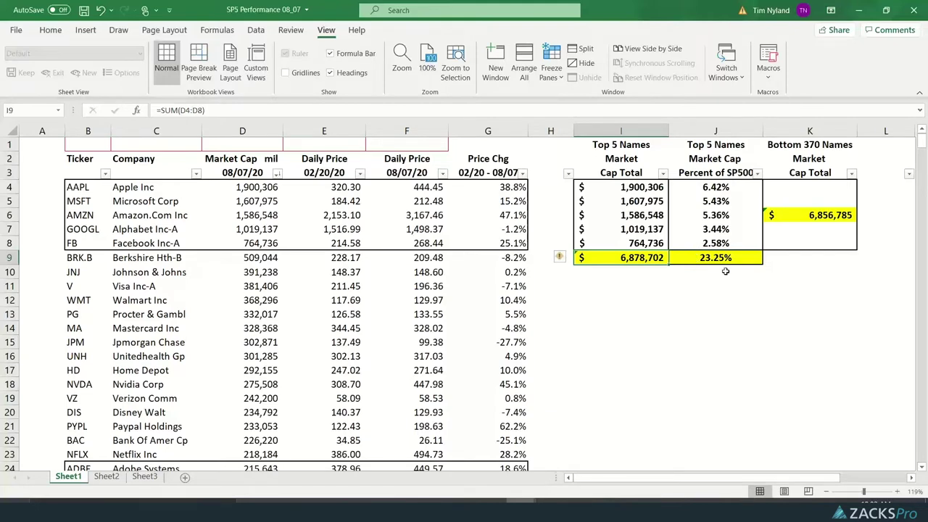
Highlight the smallest 08/07/20 market caps at the end of the company list, from Block H & R upward, and return to the summary.
drag(922, 143, 921, 458)
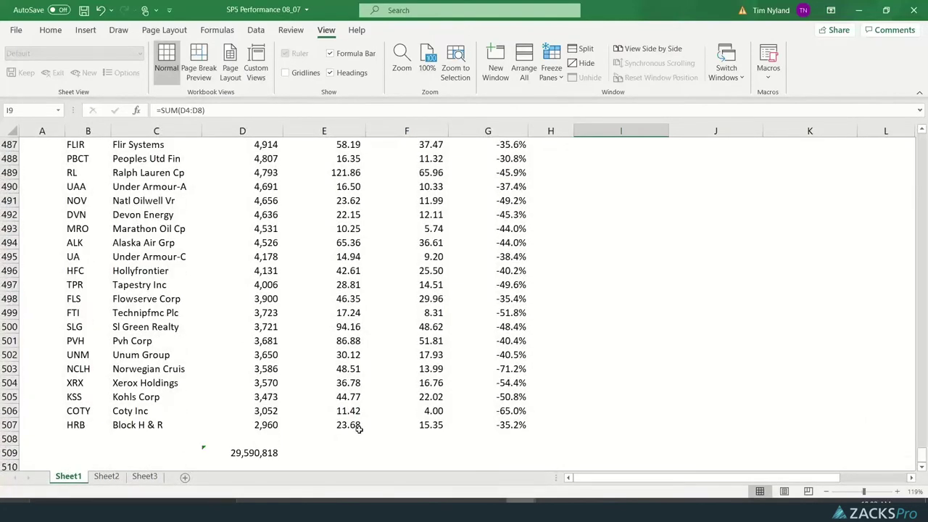
drag(271, 427, 264, 130)
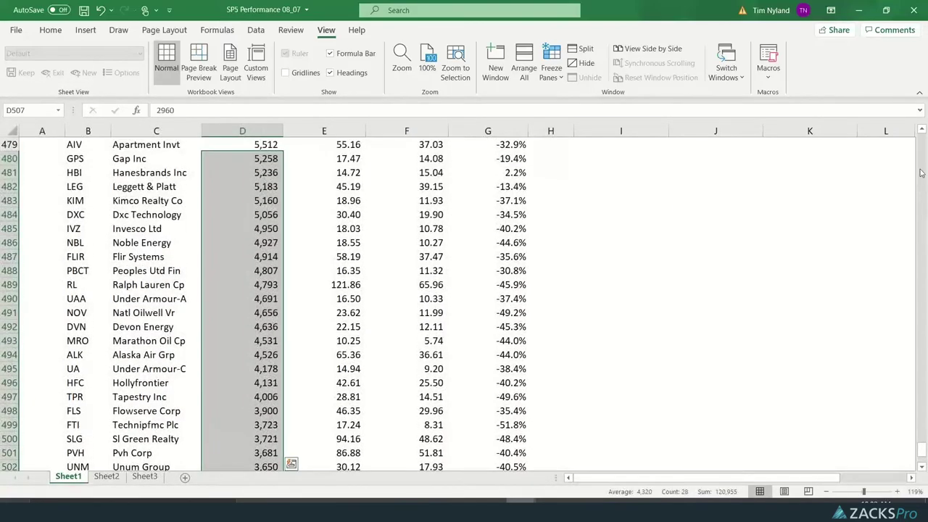
click(922, 171)
drag(921, 170, 923, 136)
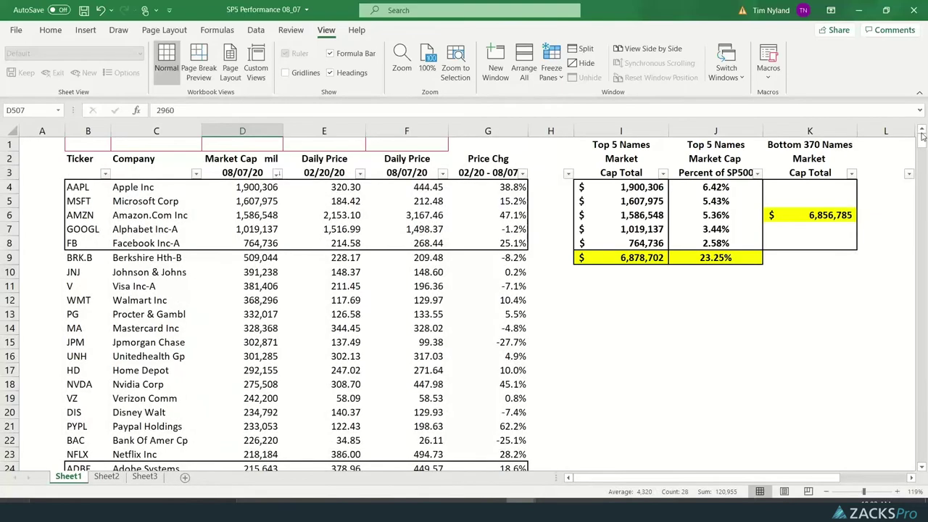
Compare the Bottom 370 market cap total with the Top 5 total and percentage, and highlight the rows for Apple through Facebook.
click(826, 214)
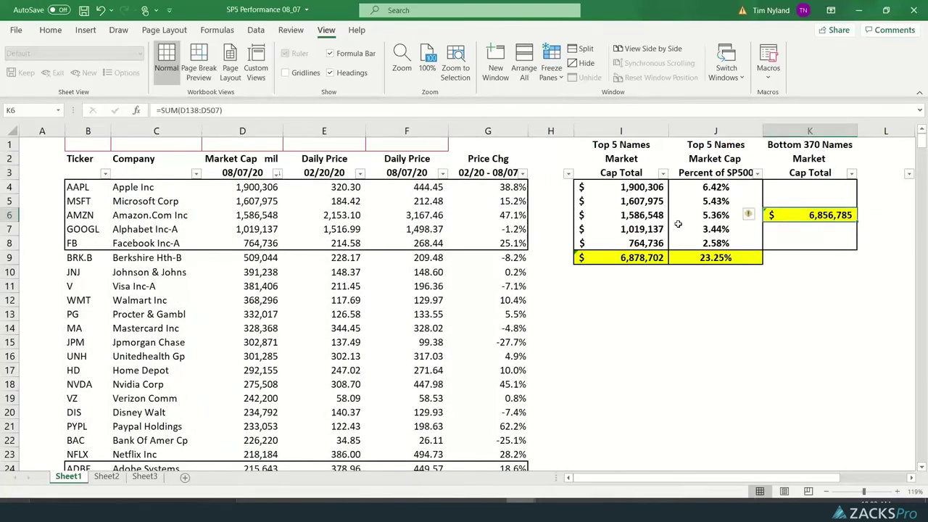
click(652, 256)
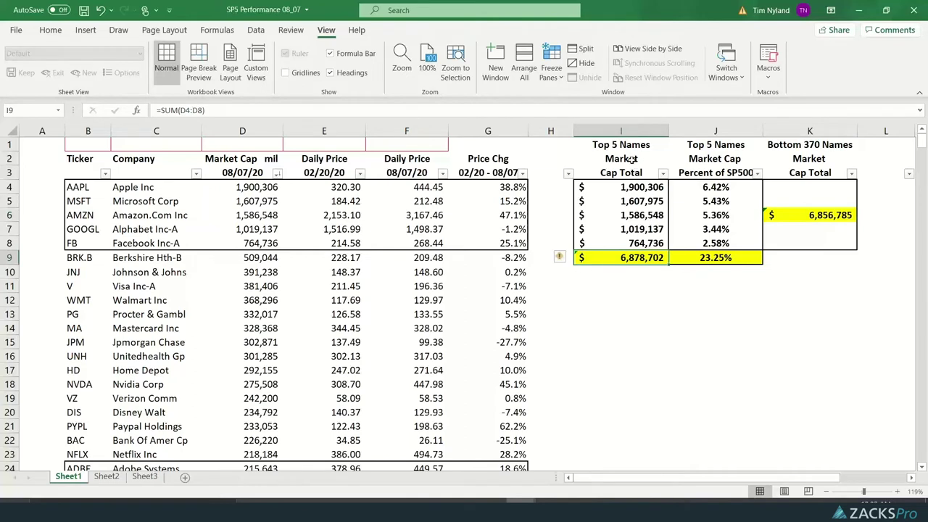
drag(635, 190, 635, 244)
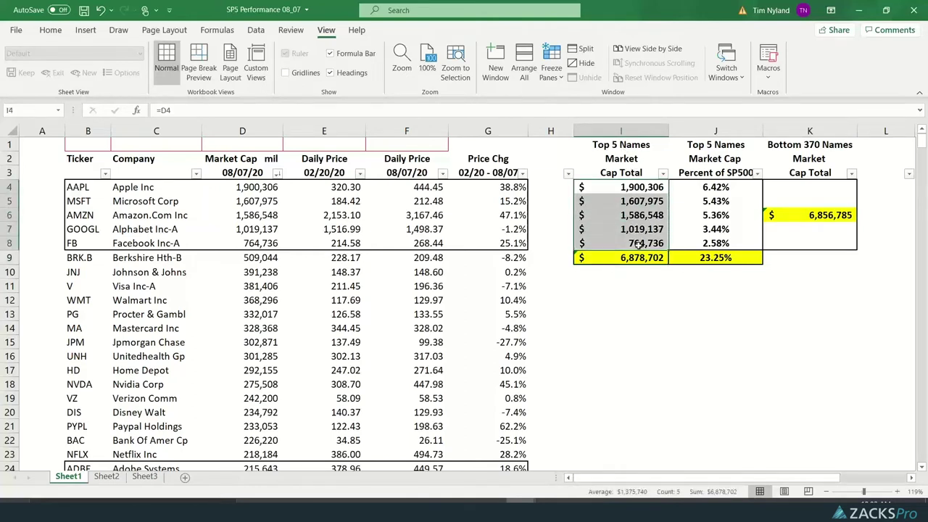
click(828, 214)
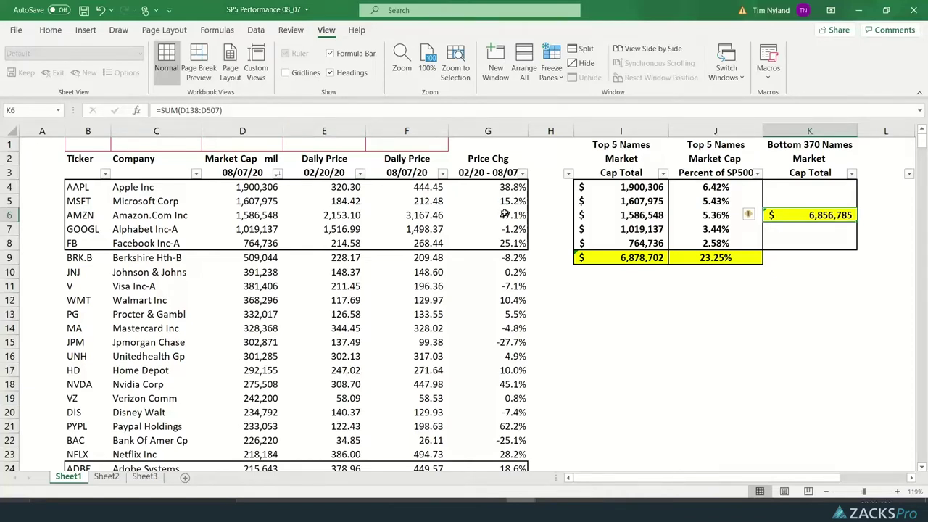
click(723, 256)
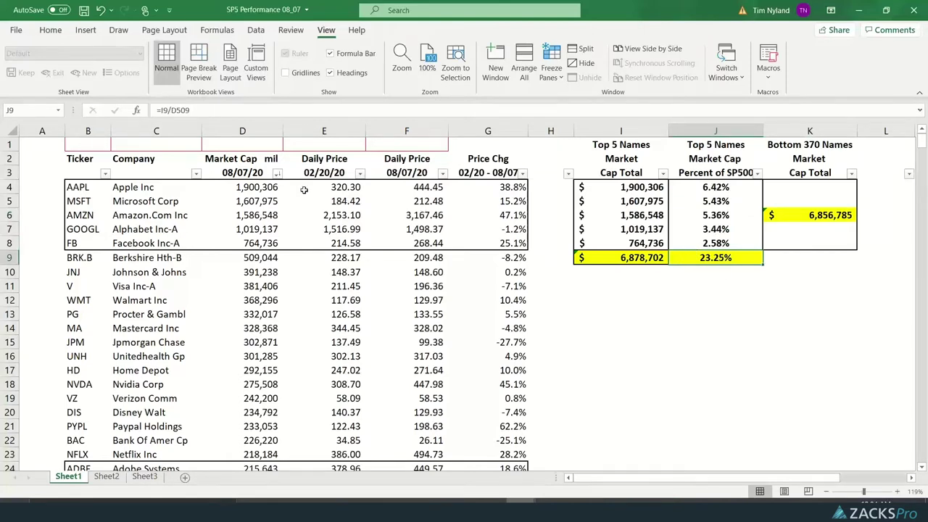
drag(88, 184, 513, 244)
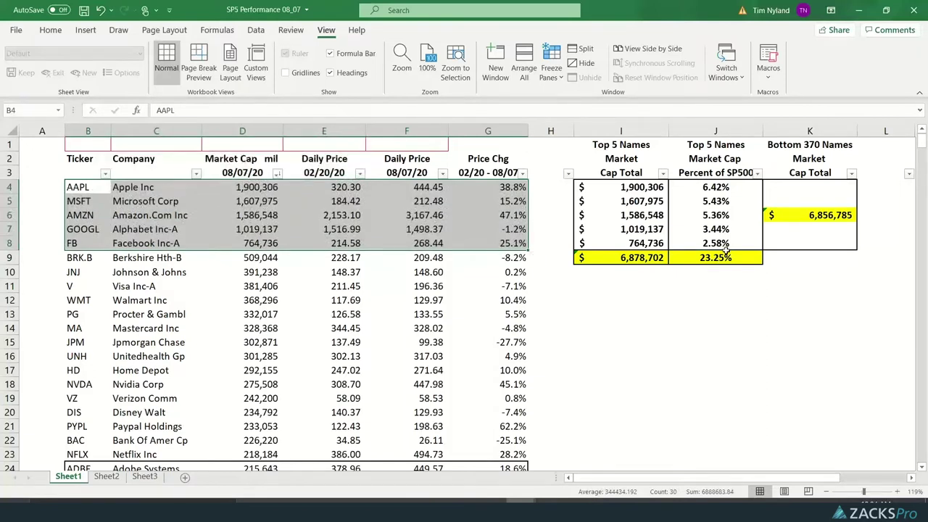
drag(506, 186, 102, 239)
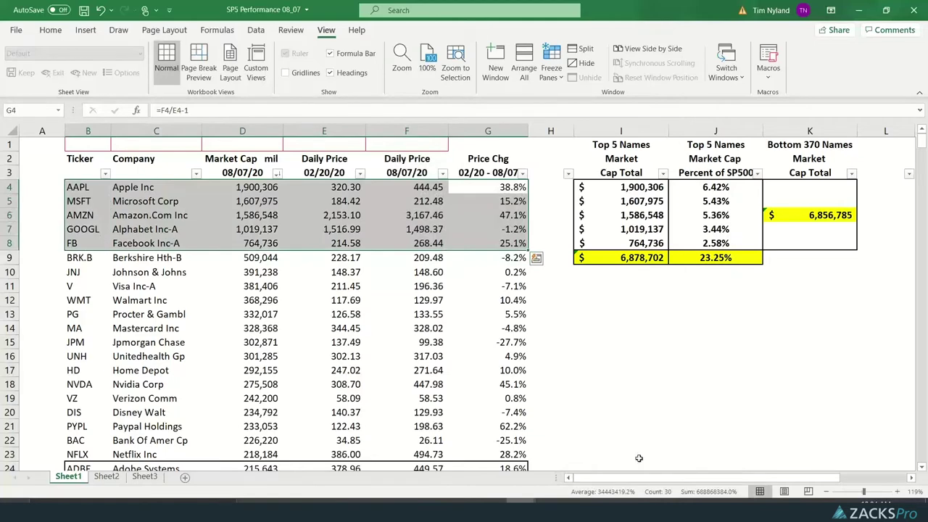
Switch to the SP5 Performance 9_14 workbook and examine its Top 5 percentage and total, the Bottom 370 heading and the top five company rows.
click(521, 501)
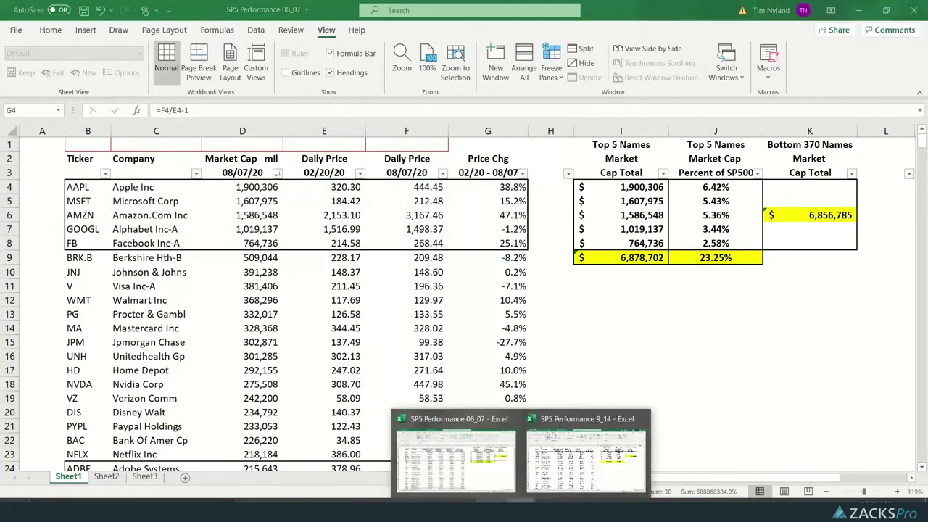
click(609, 430)
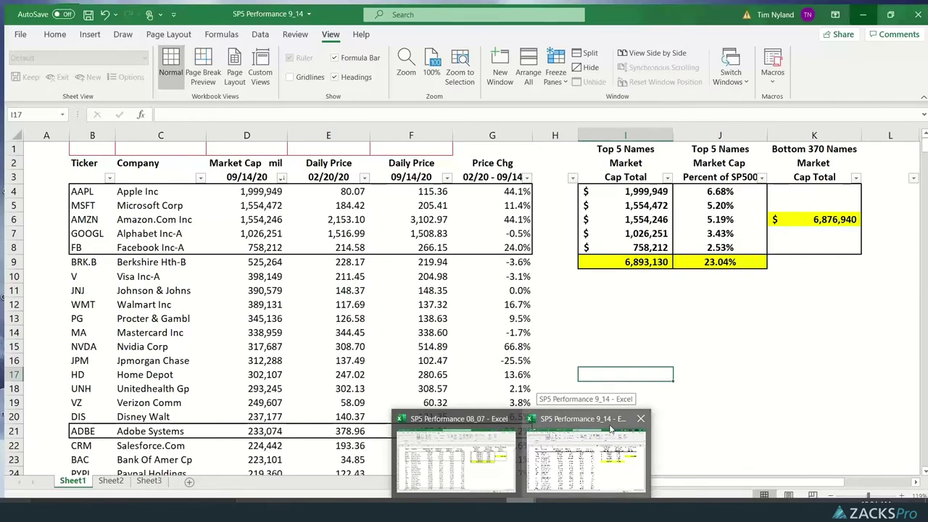
click(611, 430)
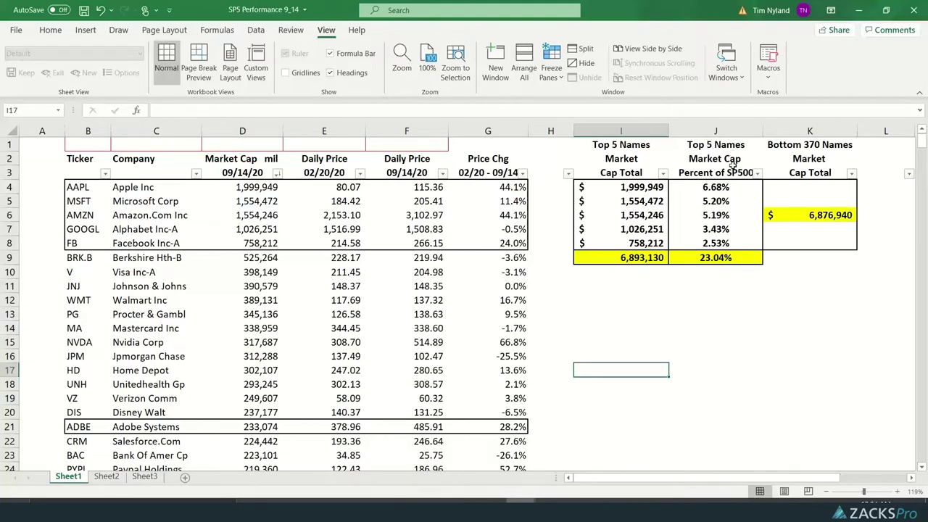
click(723, 254)
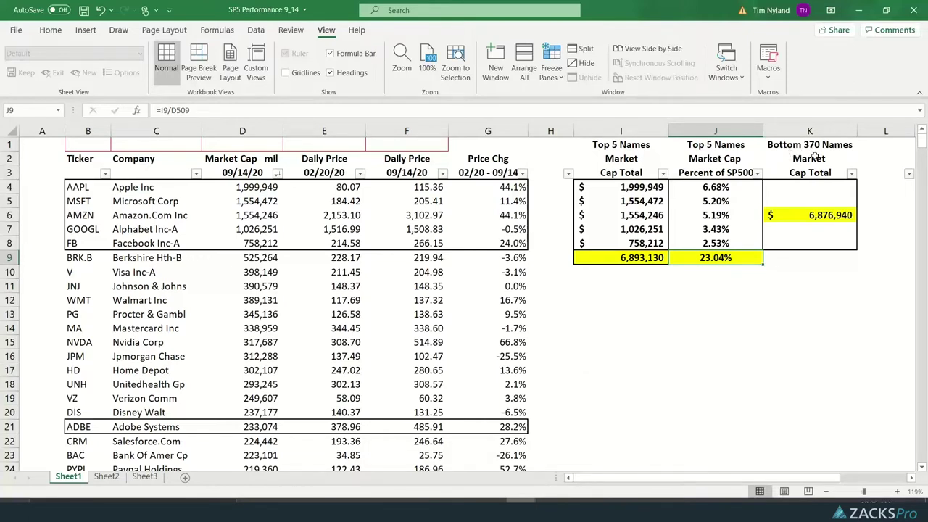
click(647, 260)
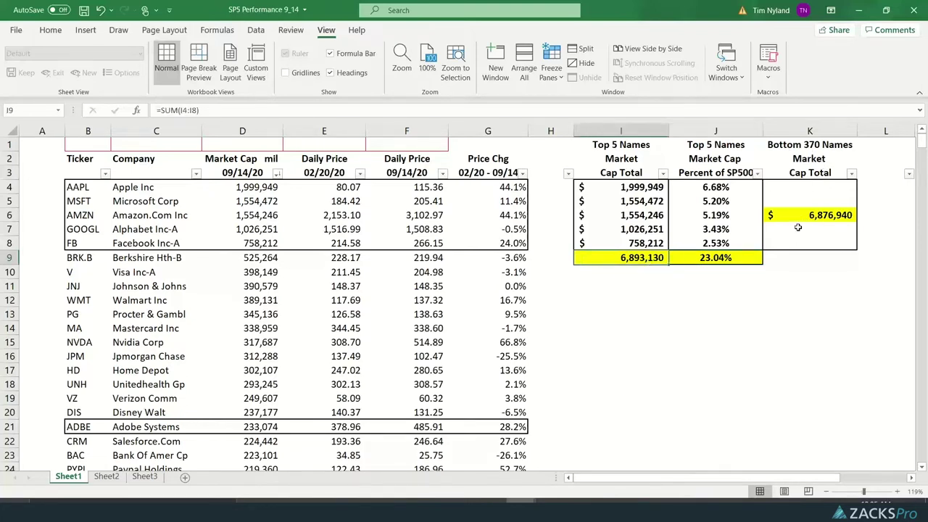
click(814, 146)
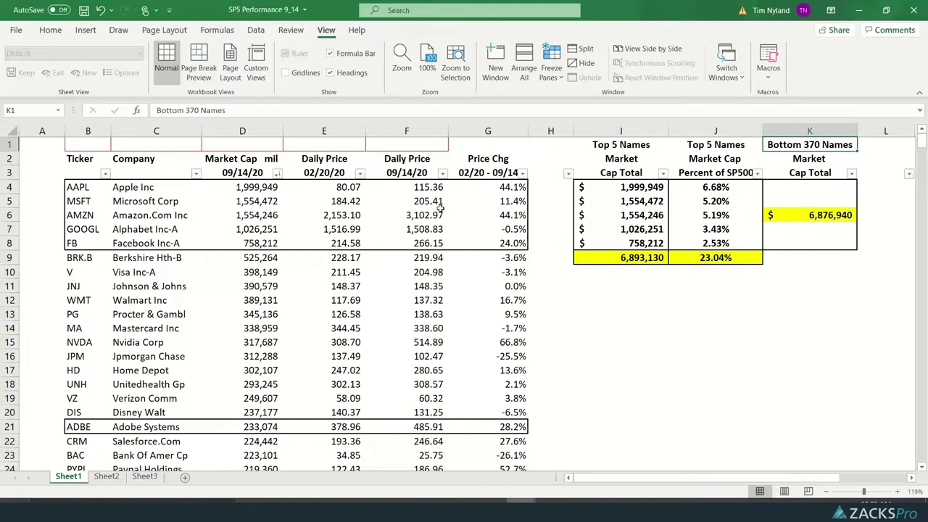
click(80, 186)
drag(80, 186, 515, 244)
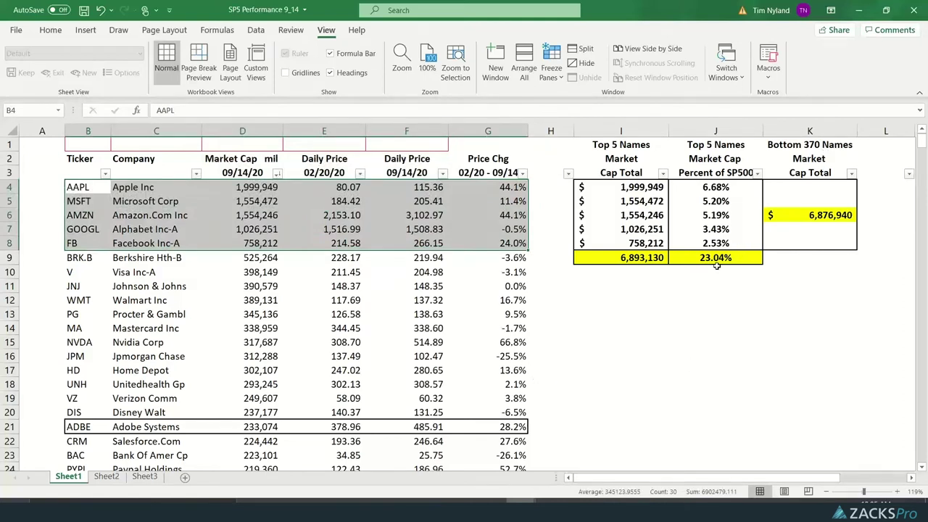
Recheck the SP5 Performance 08_07 workbook, and switch to the browser to view Bond Yields.pdf.
mouse_move(518, 500)
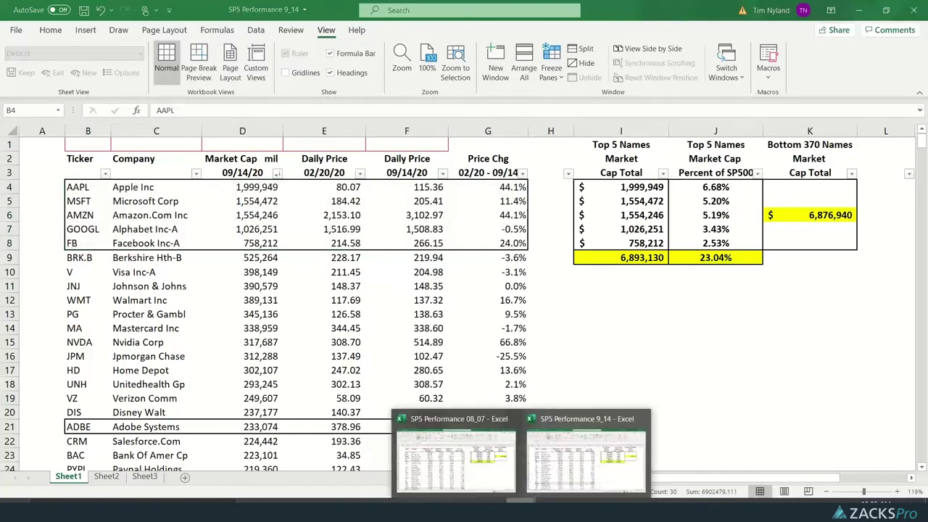
click(486, 481)
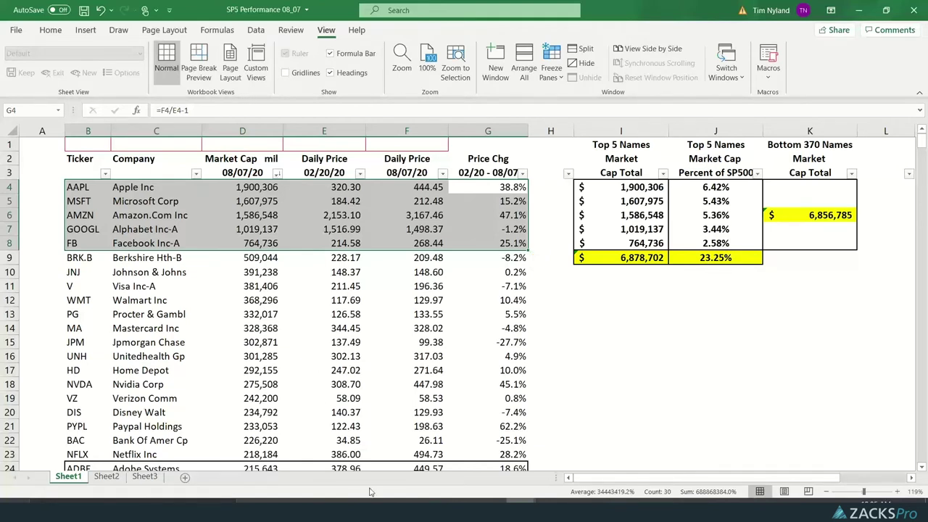
mouse_move(333, 506)
click(333, 446)
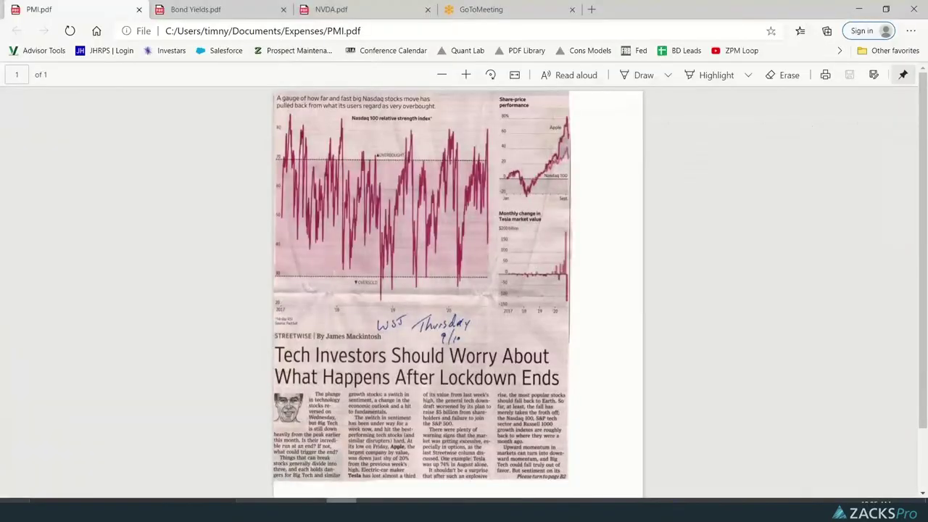
click(232, 10)
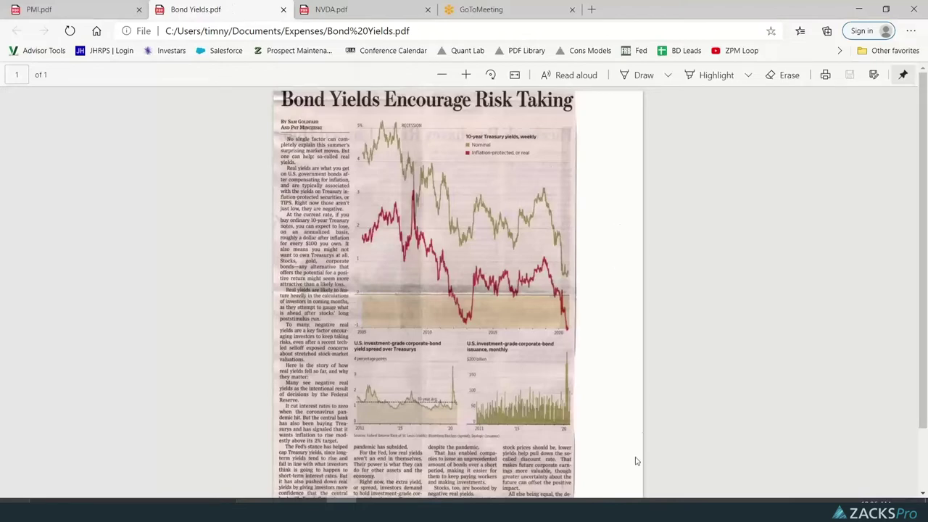
Switch to Zacks Research System and load the Zacks - Equity Risk Premium page for ZECPE.
click(641, 500)
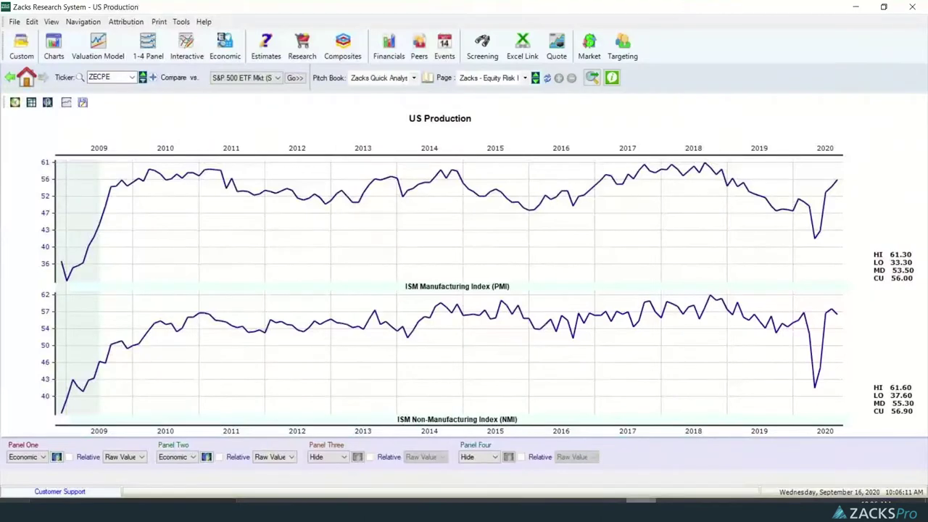
click(525, 78)
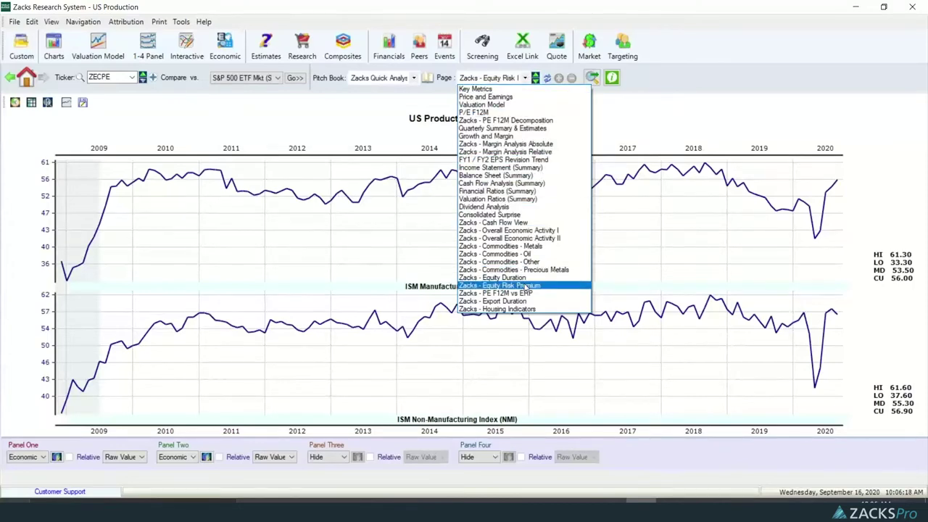
click(525, 286)
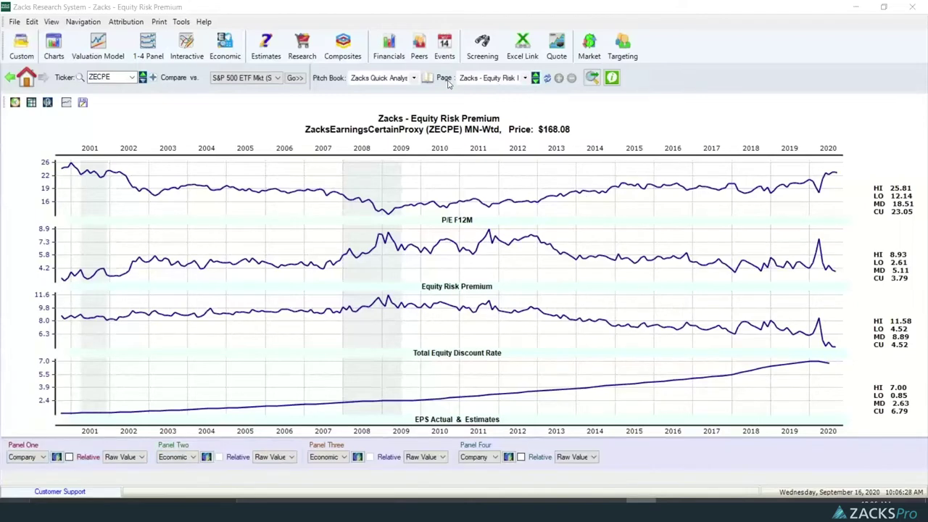
click(411, 77)
click(379, 137)
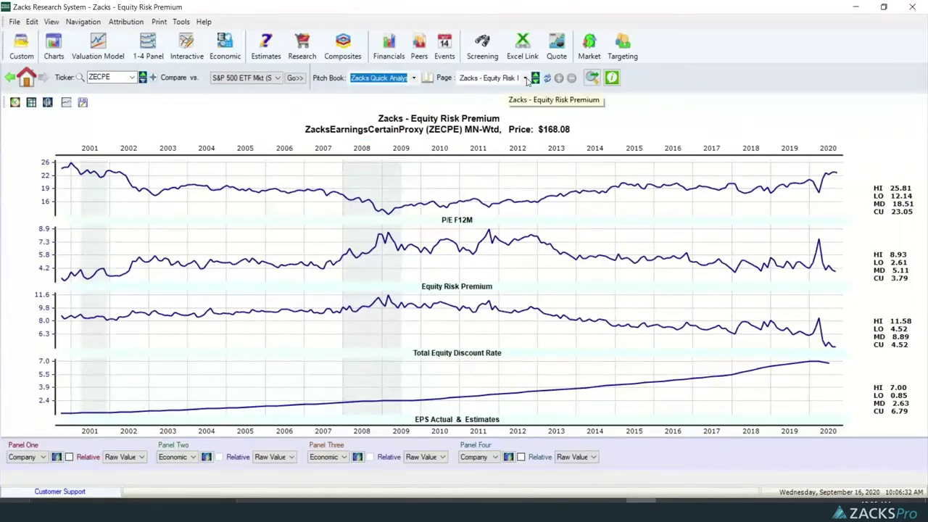
click(526, 79)
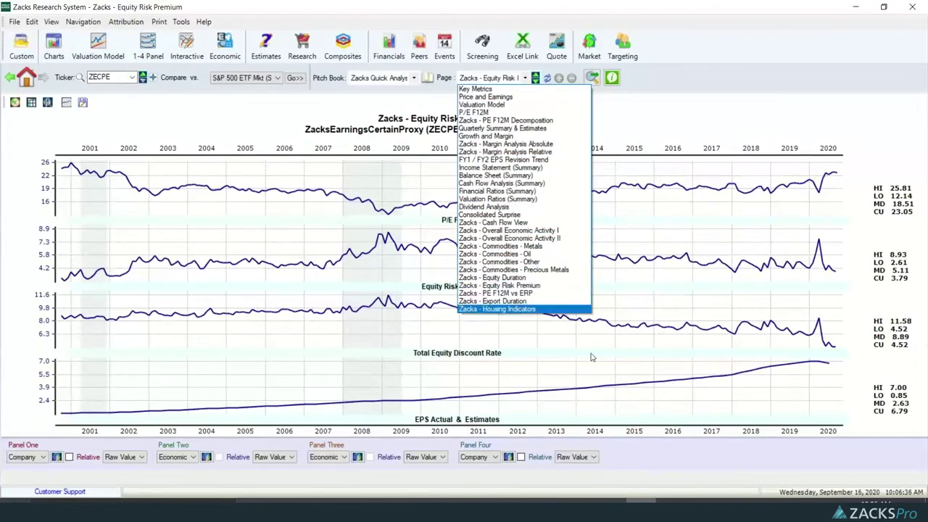
click(525, 446)
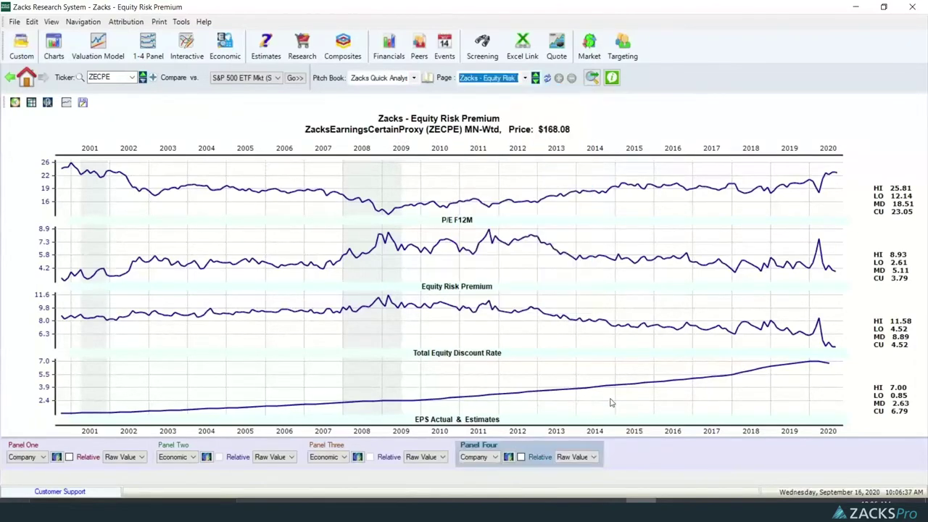
Set Panel Four to the economic series Treas Yield US 10 Year from the Interest Rates & Money category.
click(495, 459)
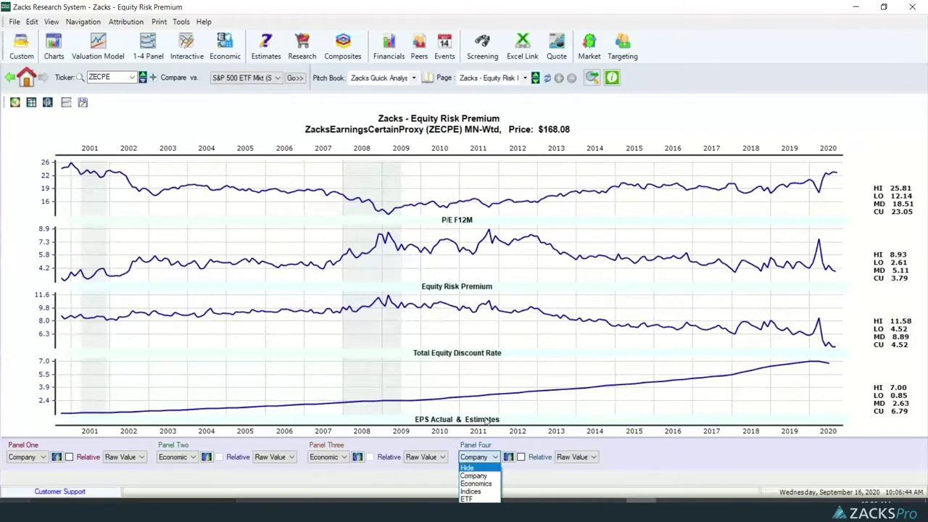
click(475, 483)
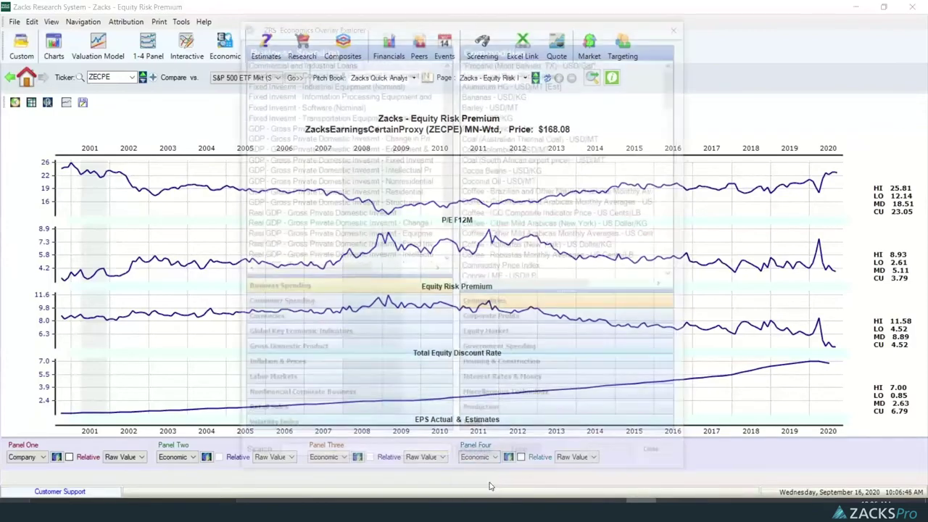
click(540, 383)
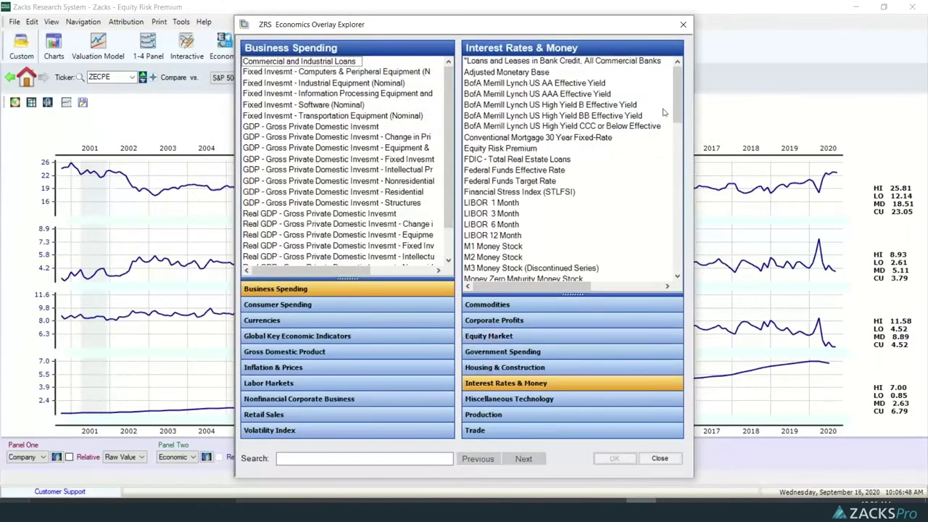
drag(674, 84, 674, 232)
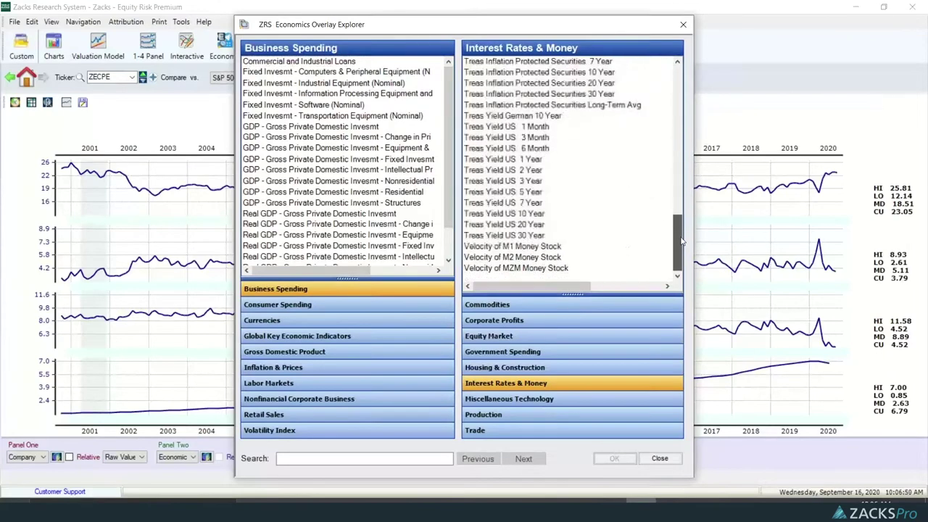
click(534, 215)
click(621, 460)
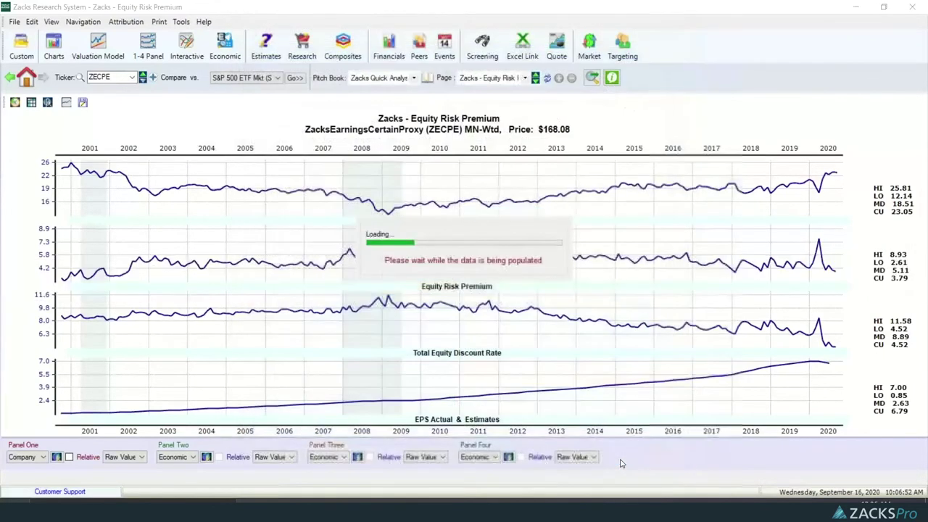